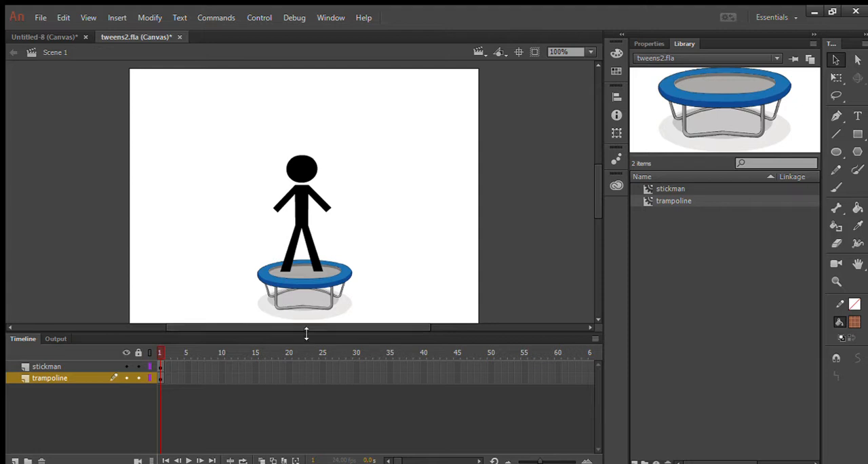
- Preview the stickman and trampoline library symbols, and check what each layer contains by hiding and reshowing it
click(671, 189)
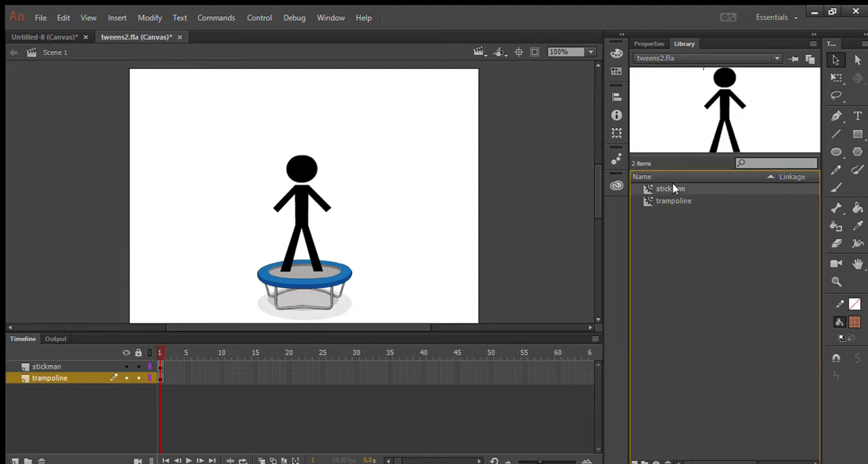
click(673, 201)
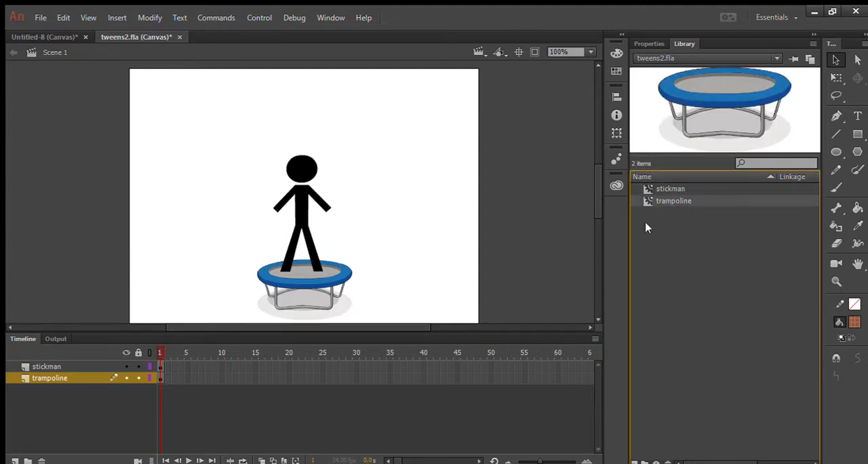
click(53, 366)
click(124, 366)
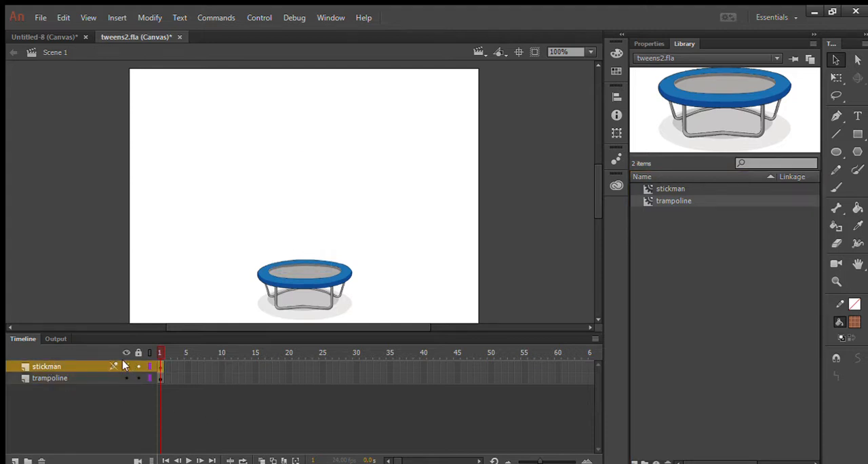
click(125, 366)
click(125, 377)
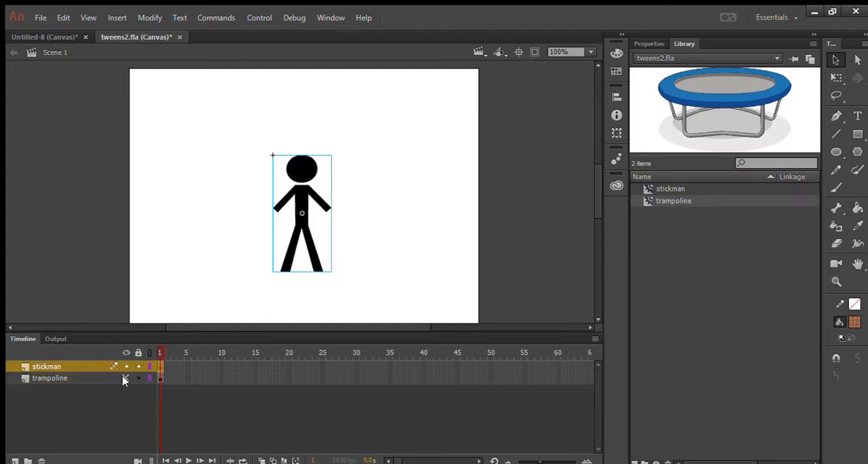
click(125, 378)
click(241, 407)
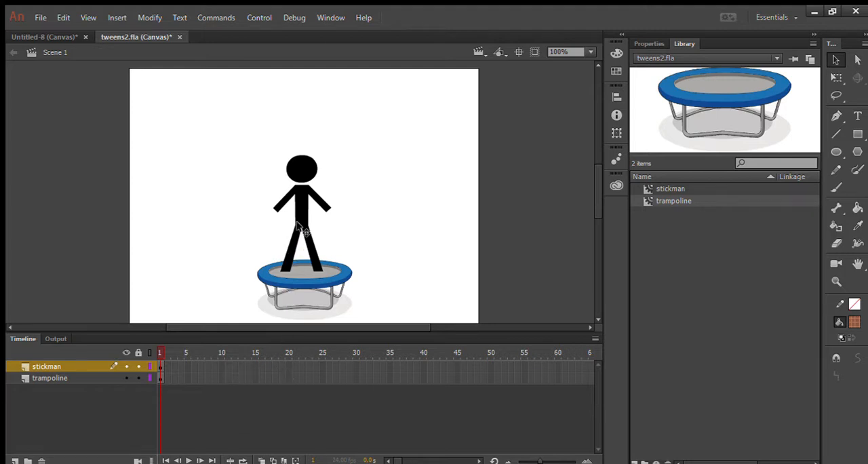
- Shift the stickman slightly right to centre it on the trampoline, and turn on onion skinning
drag(302, 230, 300, 225)
click(390, 226)
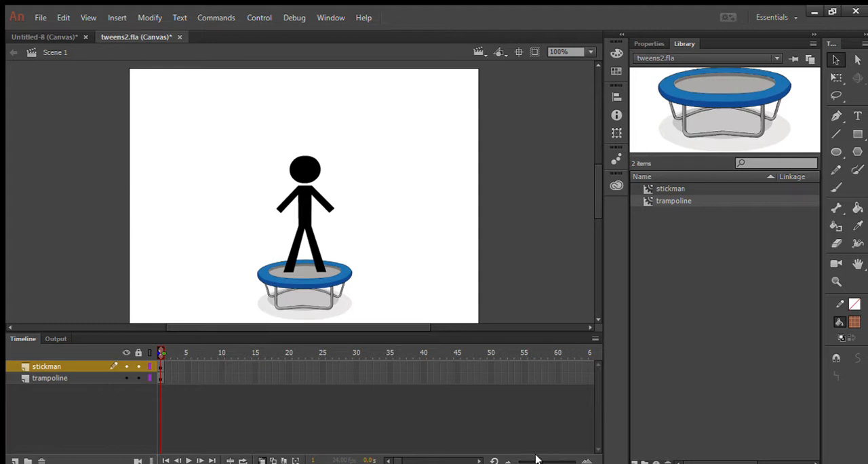
drag(536, 459, 546, 458)
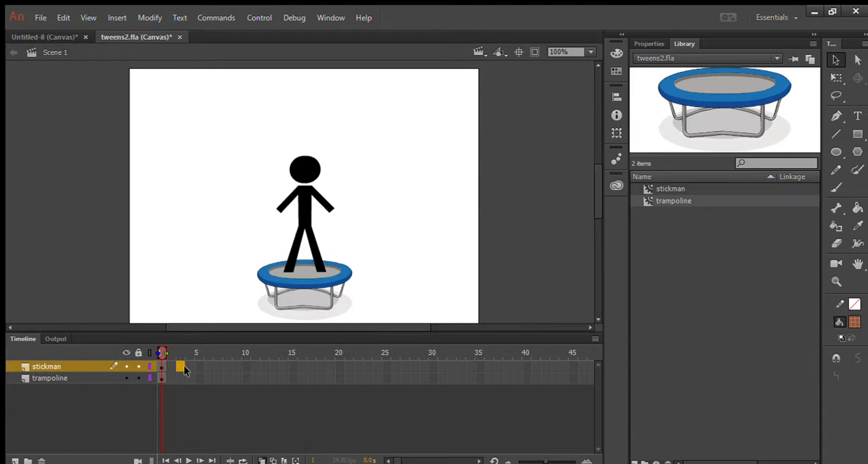
- Add a keyframe at frame 3 of the stickman layer and raise the figure by about a fifth of its height
key(F6)
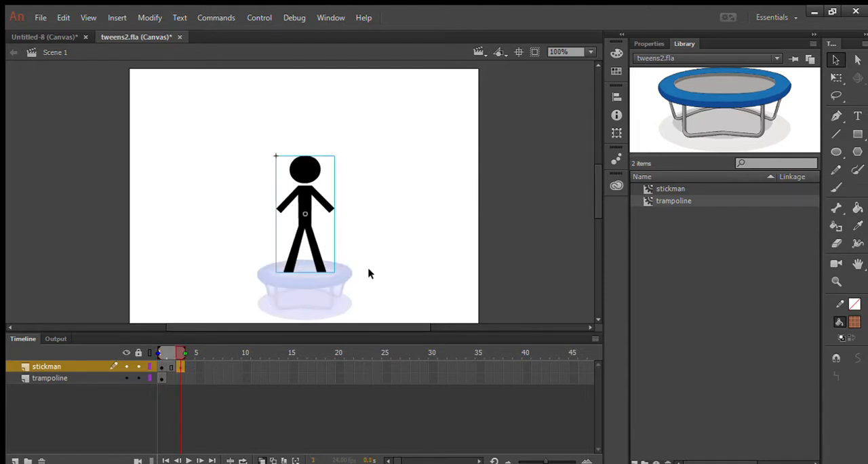
key(Up)
key(Up)
key(Up)
key(Up)
key(Up)
key(Up)
key(Up)
key(Up)
key(Up)
key(Up)
key(Up)
key(Up)
key(Up)
key(Up)
key(Up)
key(Up)
key(Up)
key(Up)
key(Up)
key(Up)
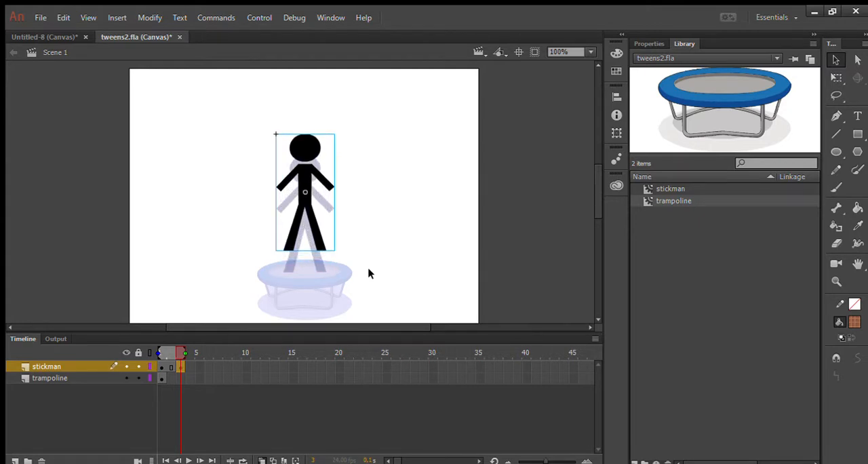
- Add a stickman keyframe at frame 5 and raise the figure by the same amount above its frame 3 position
click(197, 366)
key(F6)
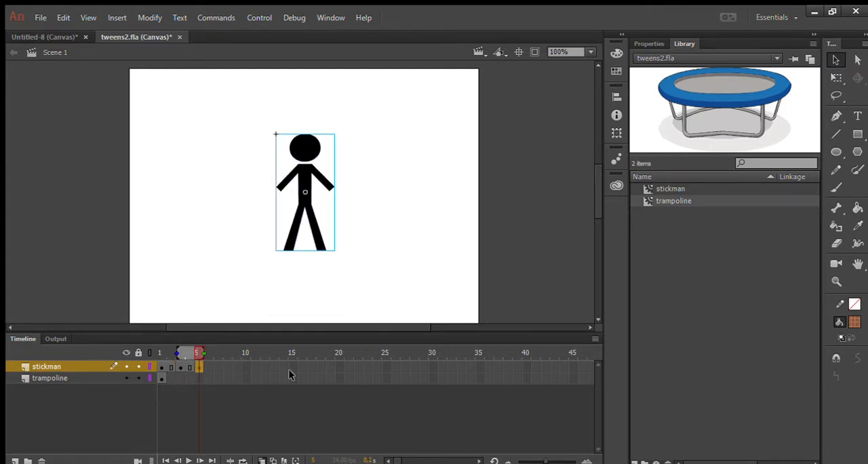
key(Up)
key(Up)
key(Up)
key(Up)
key(Up)
key(Up)
key(Up)
key(Up)
key(Up)
key(Up)
key(Up)
key(Up)
key(Up)
key(Up)
key(Up)
key(Up)
key(Up)
key(Up)
key(Up)
key(Up)
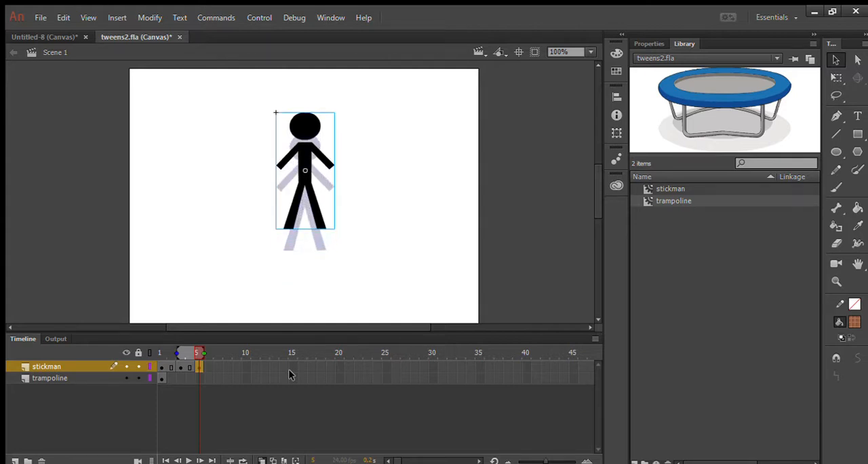
- Add a stickman keyframe at frame 7 and raise the figure another equal distance above its frame 5 position
click(216, 366)
key(F6)
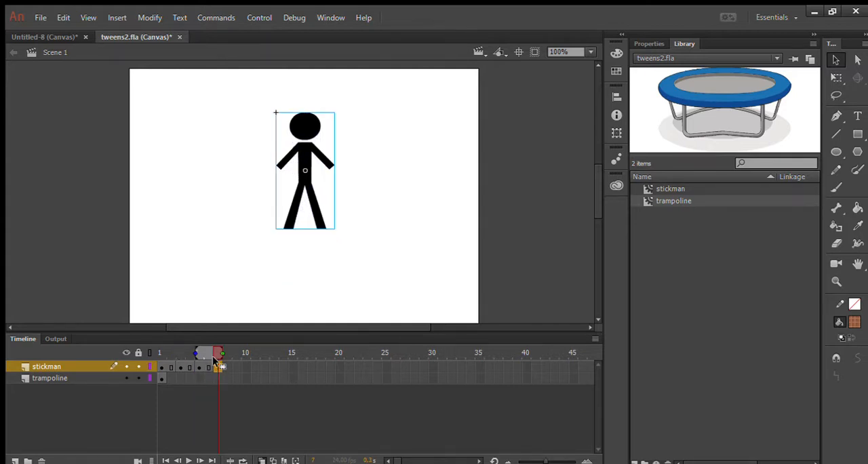
key(Up)
key(Up)
key(Up)
key(Up)
key(Up)
key(Up)
key(Up)
key(Up)
key(Up)
key(Up)
key(Up)
key(Up)
key(Up)
key(Up)
key(Up)
key(Up)
key(Up)
key(Up)
key(Up)
key(Up)
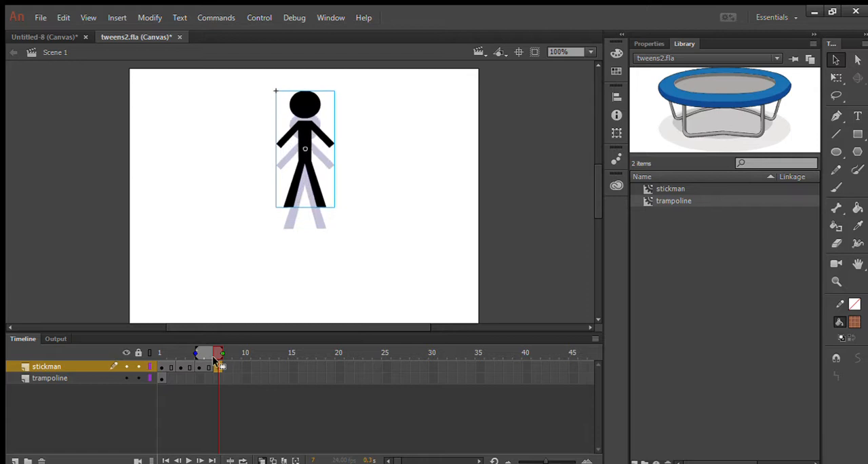
- Add a stickman keyframe at frame 9 and raise the figure until its head nearly reaches the stage's upper edge
click(233, 366)
key(F6)
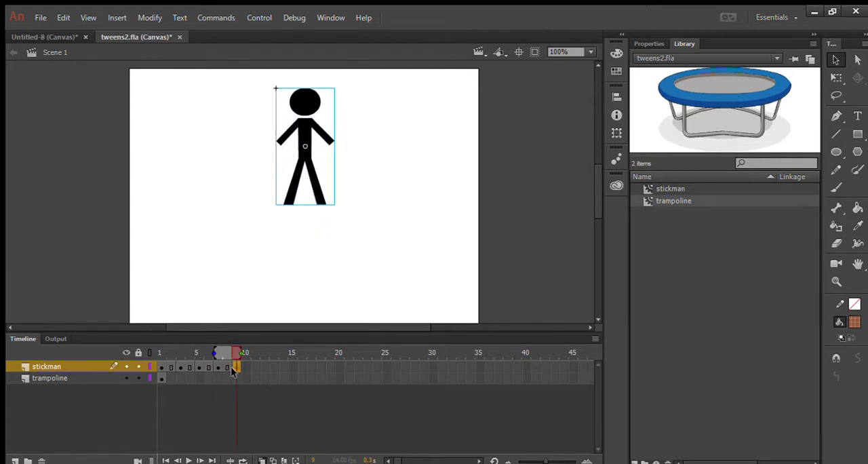
key(Up)
key(Up)
key(Up)
key(Up)
key(Up)
key(Up)
key(Up)
key(Up)
key(Up)
key(Up)
key(Up)
key(Up)
key(Up)
key(Up)
key(Up)
key(Up)
key(Up)
key(Up)
key(Up)
key(Up)
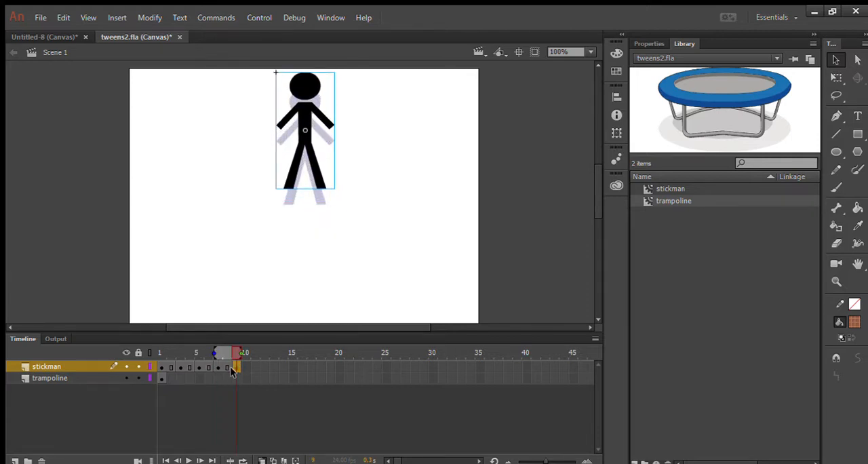
- Extend the stickman layer to frame 10 and turn off onion skinning
click(247, 367)
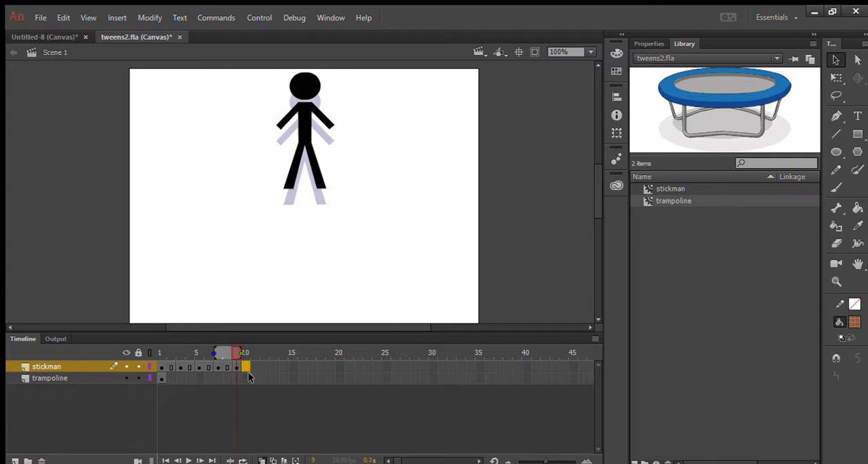
key(F6)
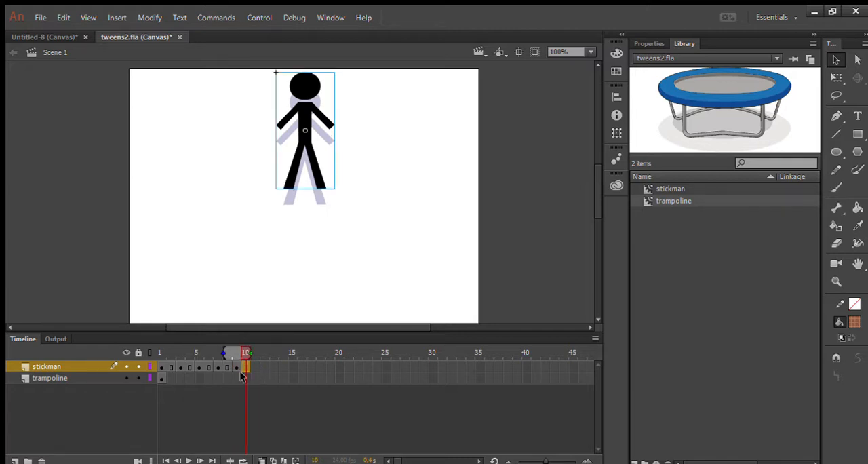
click(245, 378)
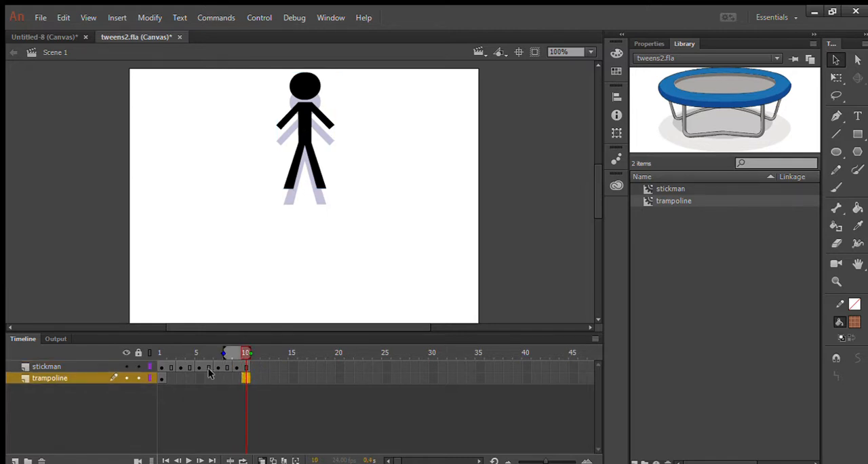
click(260, 460)
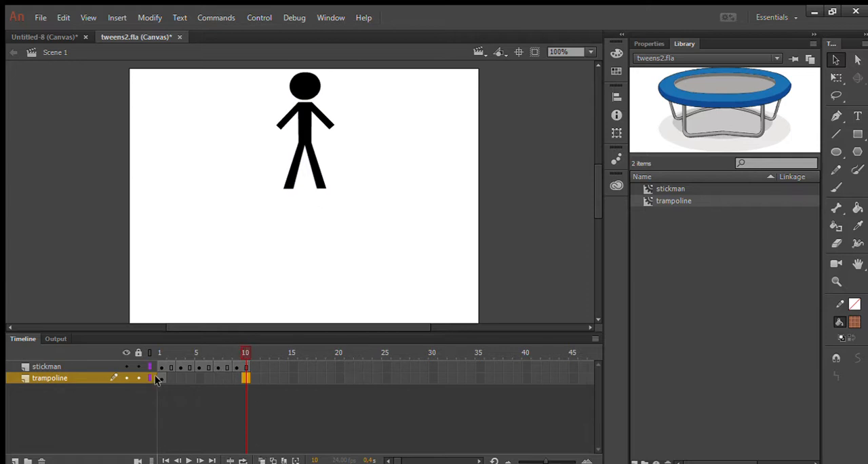
- Copy frames 1 to 10 of the stickman layer and paste them starting at frame 11
drag(161, 367, 247, 355)
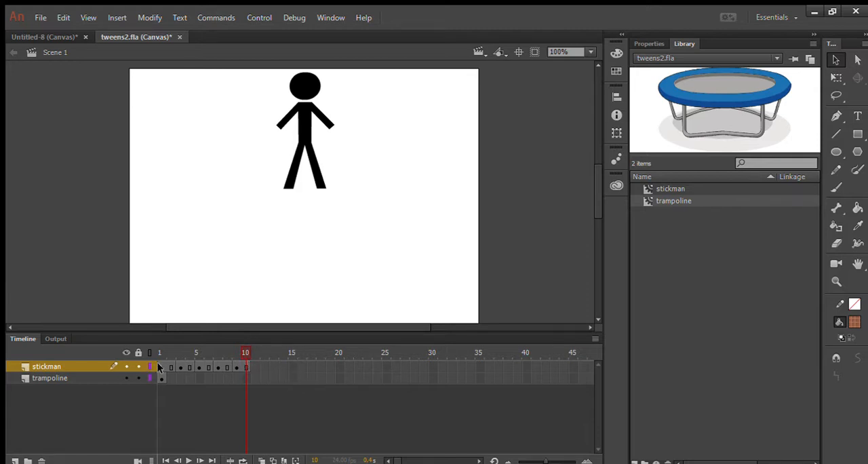
drag(159, 367, 243, 367)
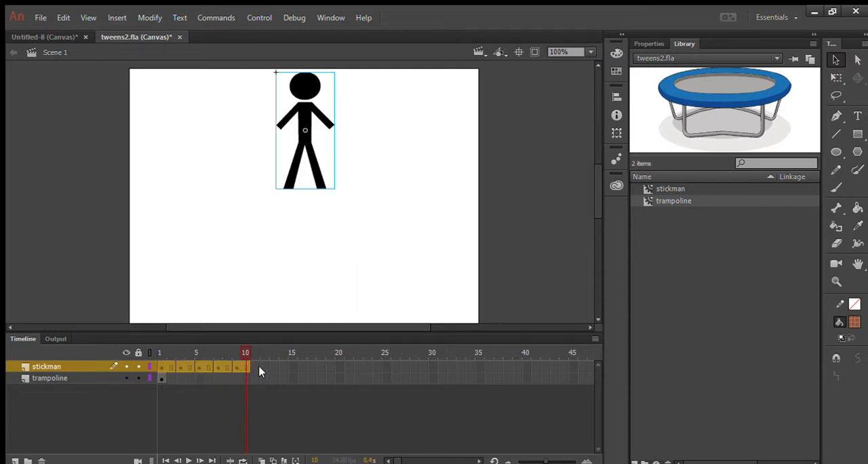
click(252, 366)
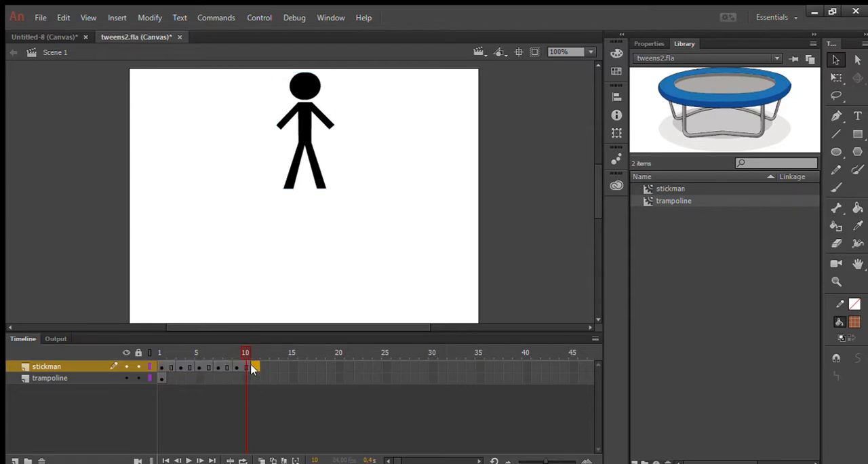
key(ctrl+alt+v)
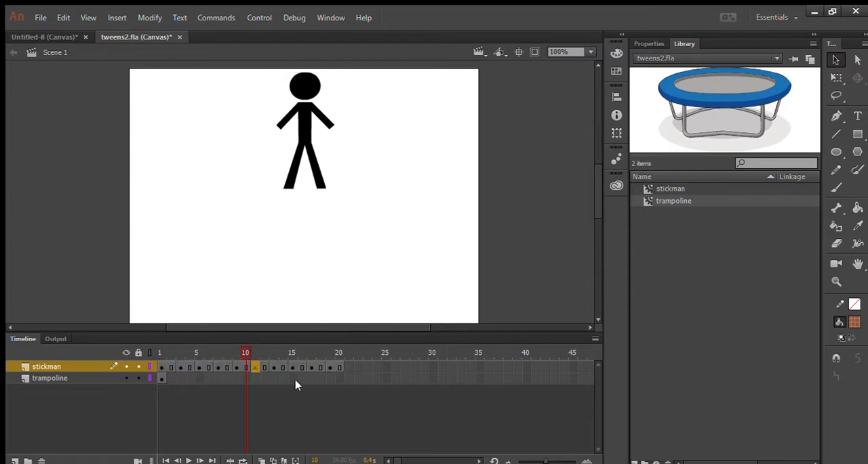
- Reverse frames 11 to 20 of the stickman layer so the figure comes back down
drag(244, 353, 348, 357)
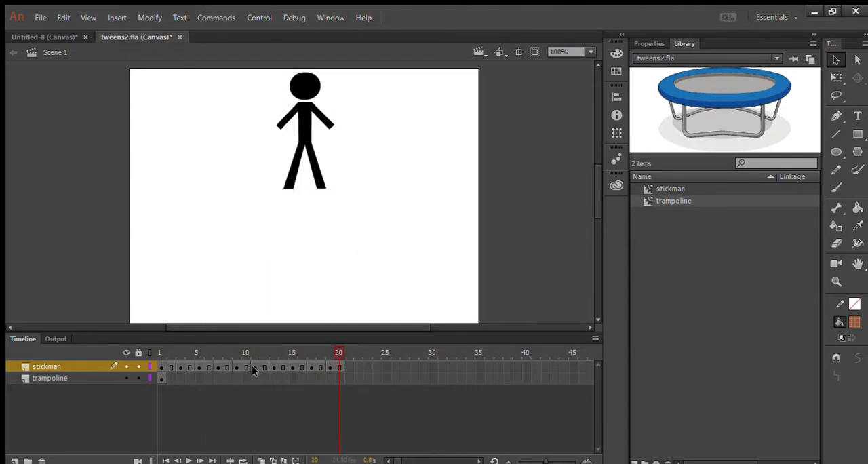
drag(251, 367, 334, 366)
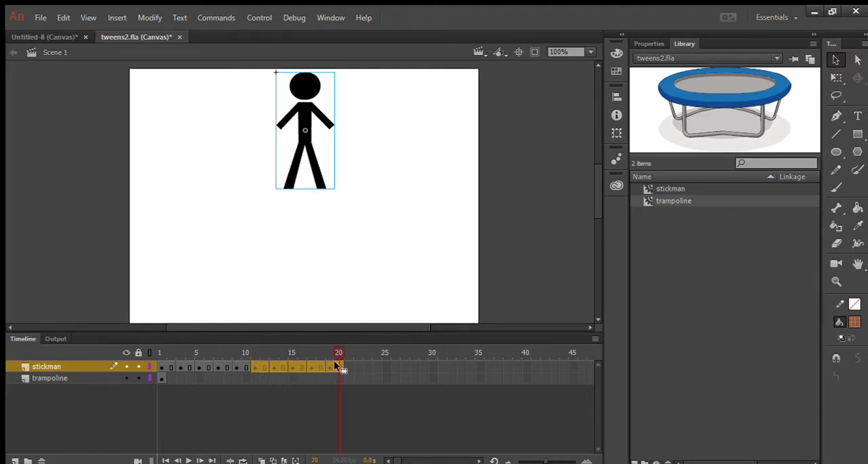
right_click(298, 365)
click(348, 406)
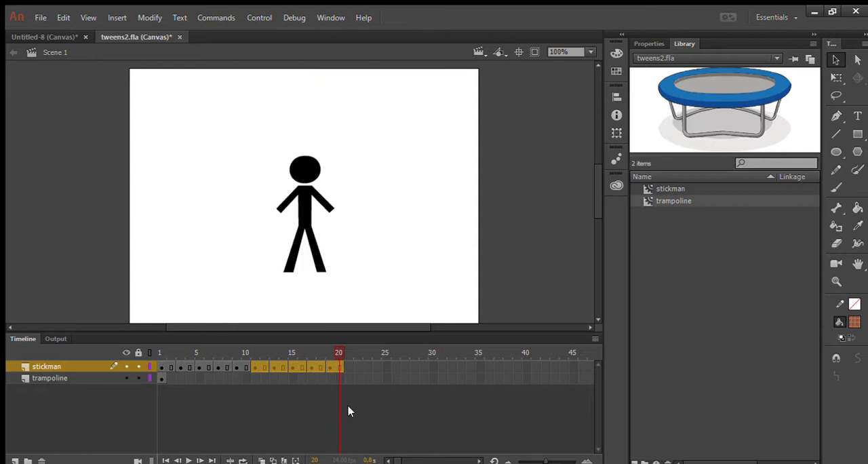
- Play the animation from frame 1 to check the stickman's rise and fall
click(251, 351)
click(159, 352)
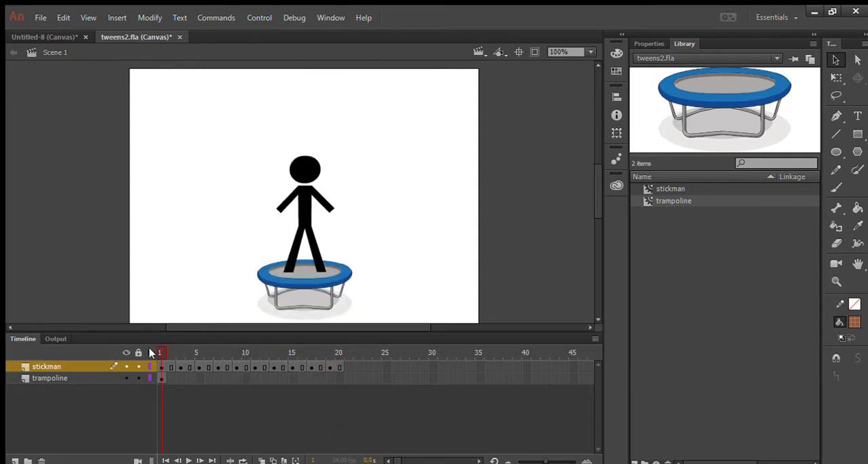
click(182, 460)
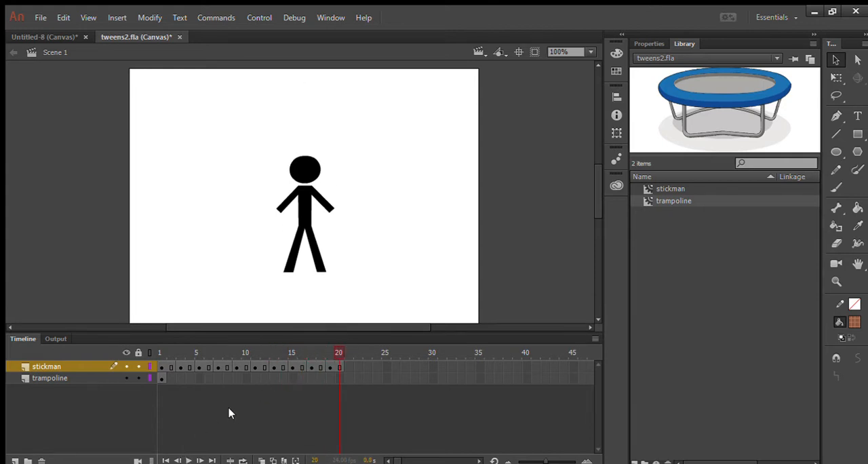
- Extend the trampoline layer to frame 20 and play the animation from frame 1
mouse_move(338, 357)
mouse_down()
mouse_move(140, 325)
mouse_move(130, 335)
mouse_move(191, 352)
mouse_move(160, 353)
mouse_move(338, 355)
mouse_up()
click(339, 378)
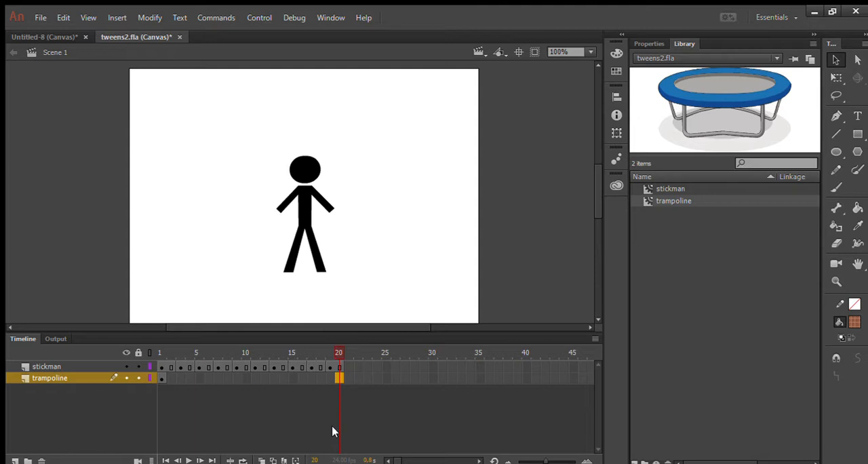
key(F6)
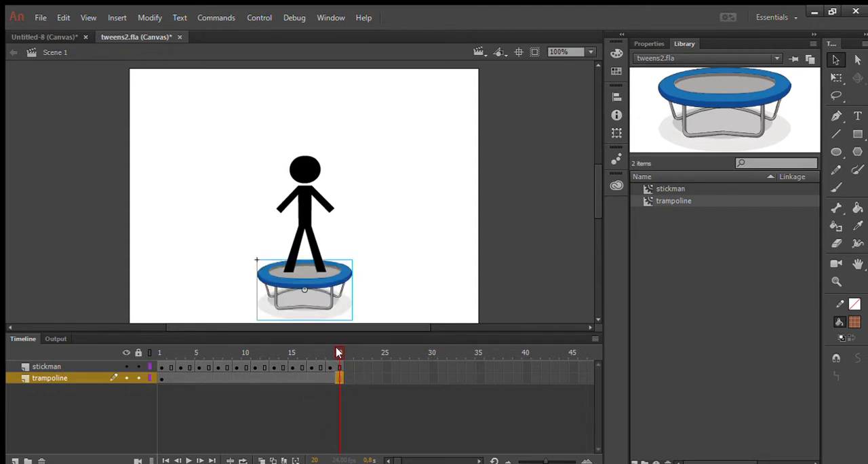
drag(338, 353, 142, 349)
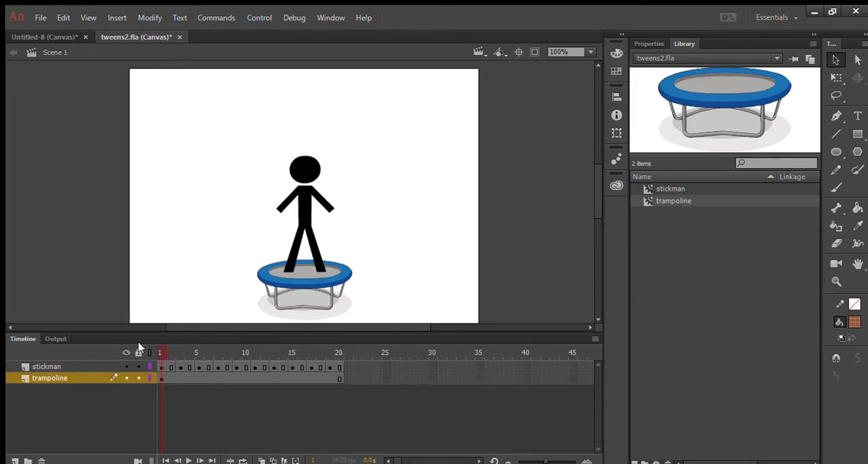
click(188, 460)
- Copy frames 1 to 20 of the stickman layer and paste them starting at frame 21
drag(160, 367, 332, 361)
click(333, 363)
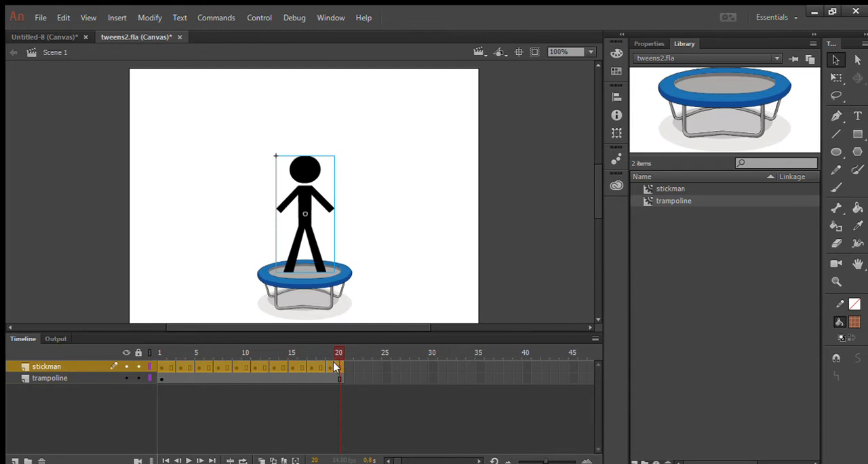
click(346, 362)
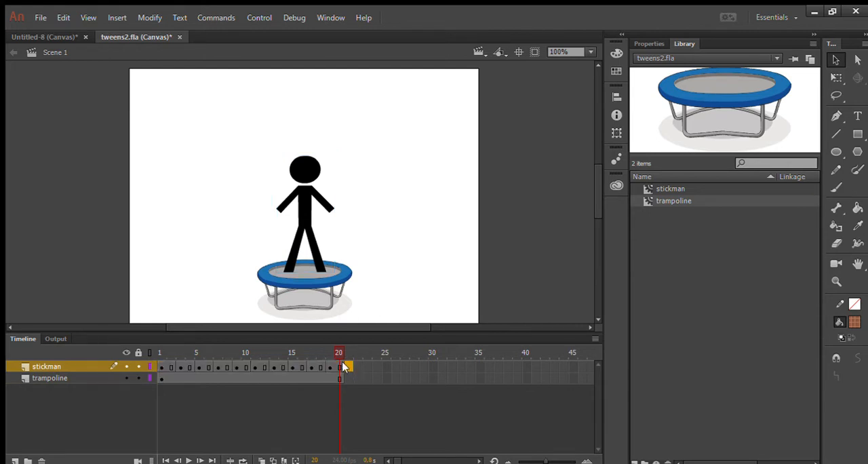
key(ctrl+alt+v)
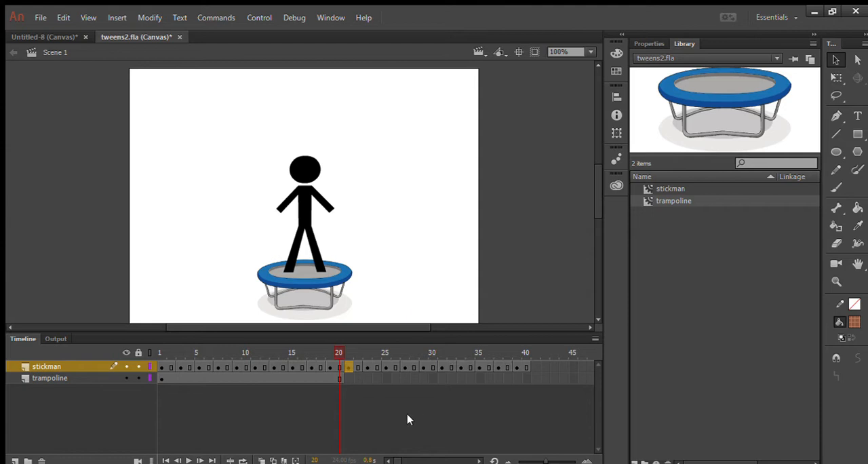
- Extend the trampoline layer to frame 40 and play both jumps from frame 1
click(525, 377)
key(F5)
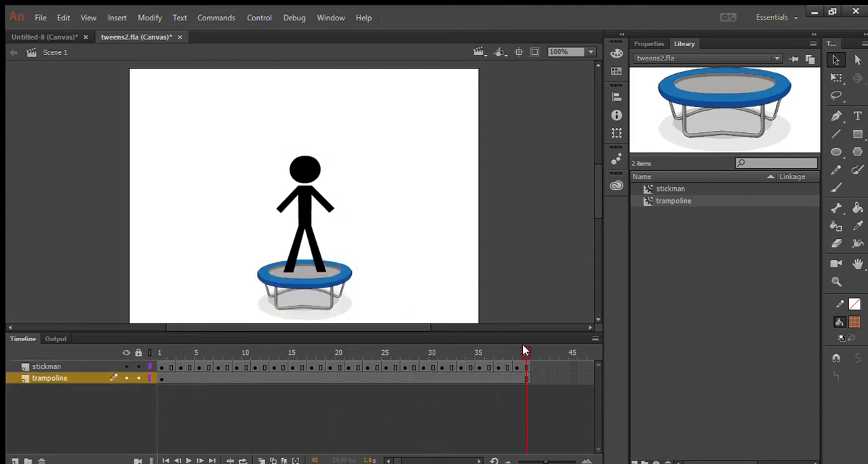
drag(525, 352, 155, 365)
click(188, 460)
- Turn on onion skinning and step through frames 10 to 18 to examine the spacing of the stickman's descent
click(261, 459)
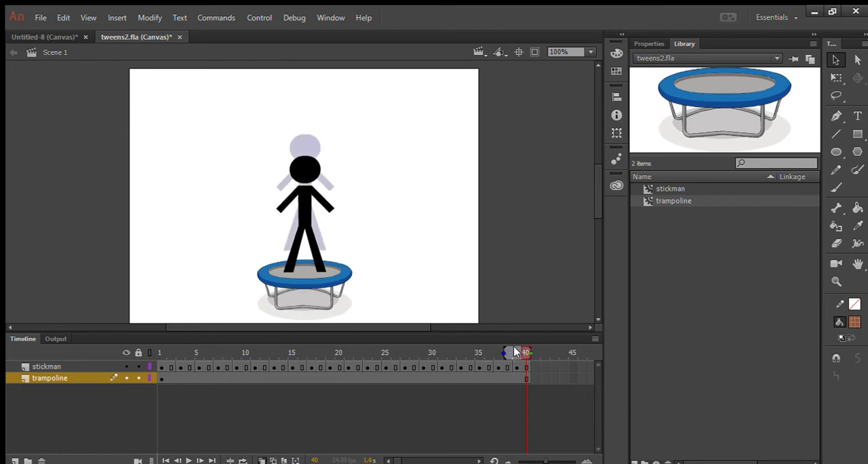
drag(511, 351, 248, 353)
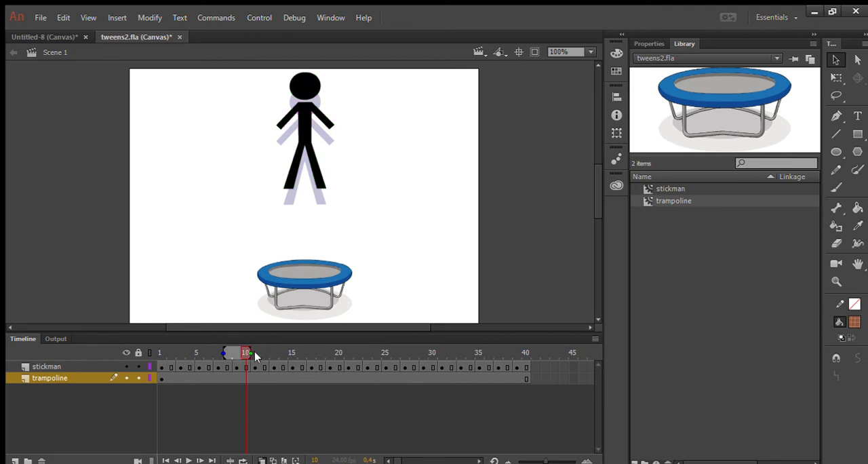
click(264, 353)
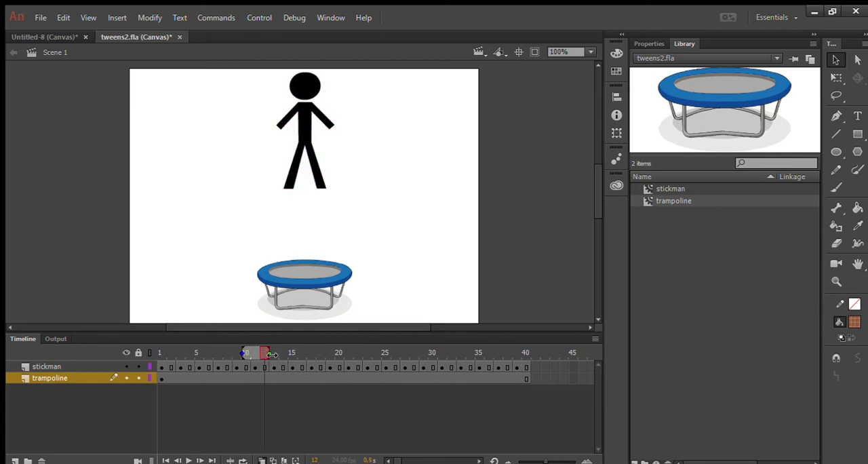
click(282, 353)
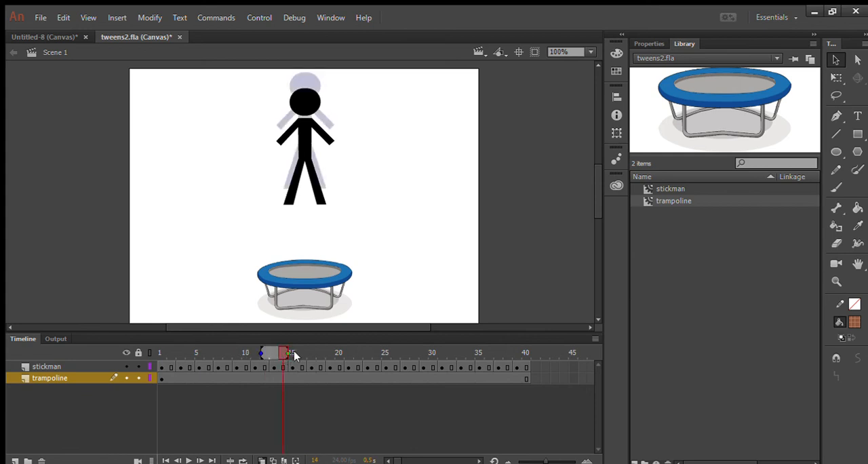
click(301, 351)
click(320, 353)
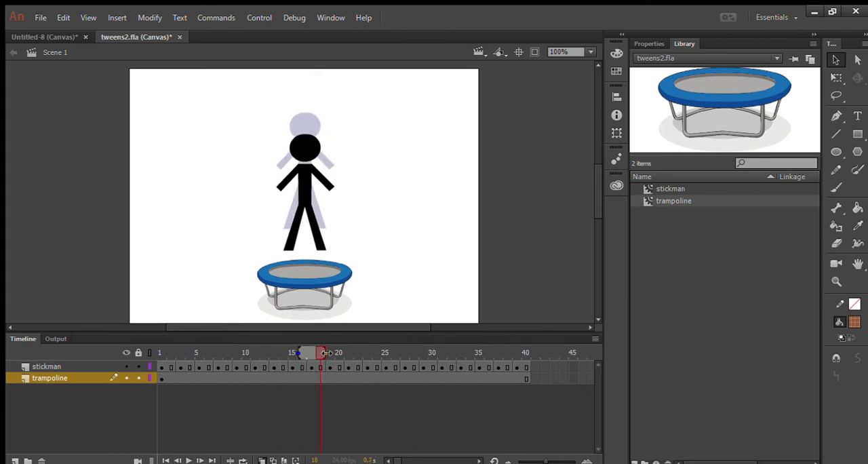